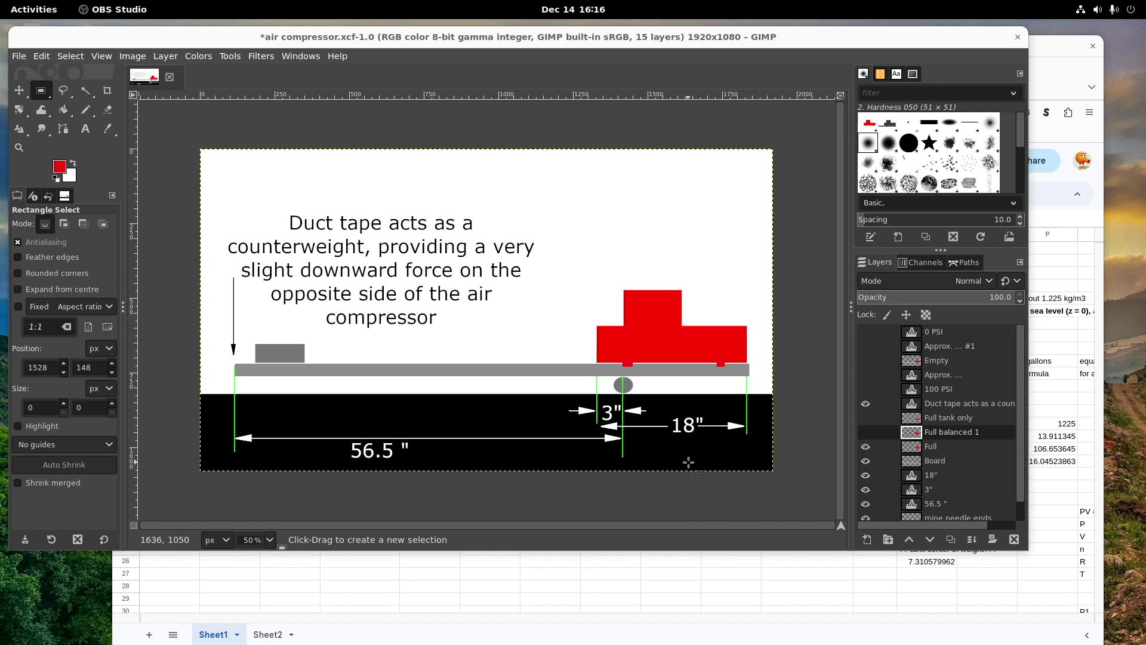
Bring the Air compressor stuff spreadsheet in front of the GIMP compressor diagram.
{"action": "key", "text": "alt+Tab"}
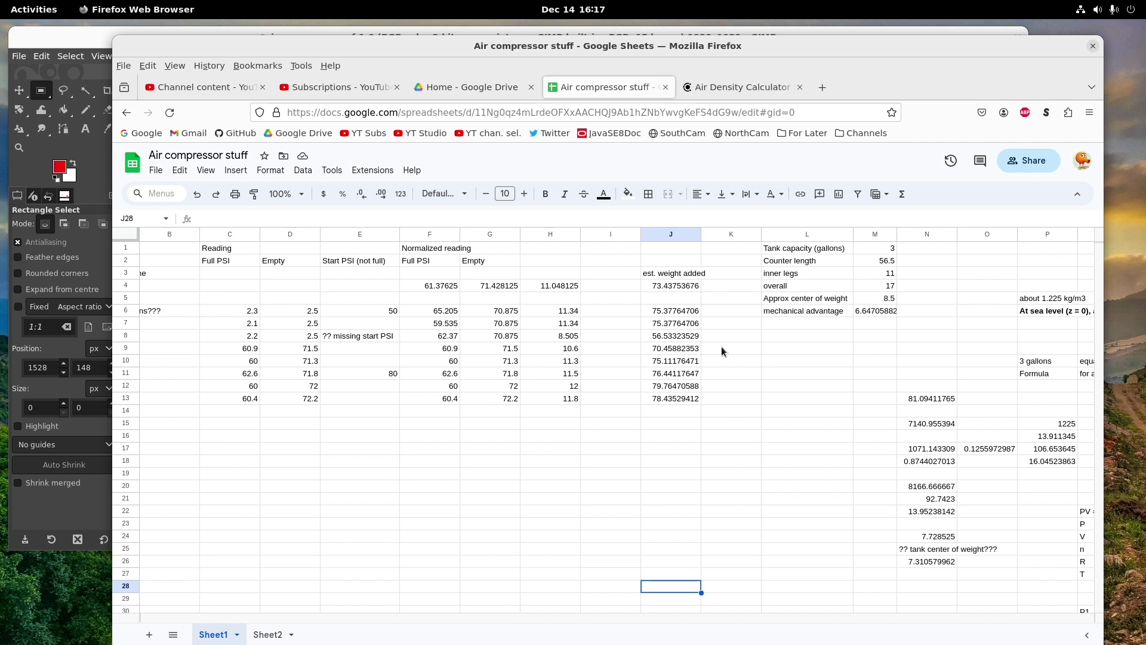
{"action": "left_click_drag", "start_coordinate": [126, 310], "coordinate": [125, 335]}
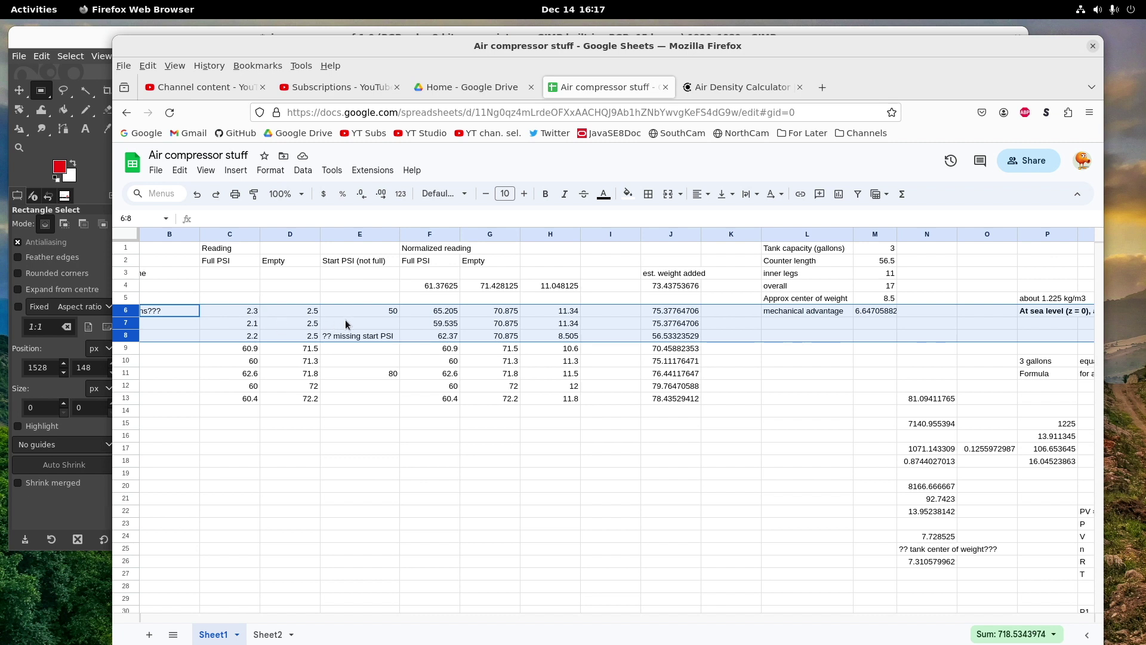
{"action": "left_click", "coordinate": [232, 348]}
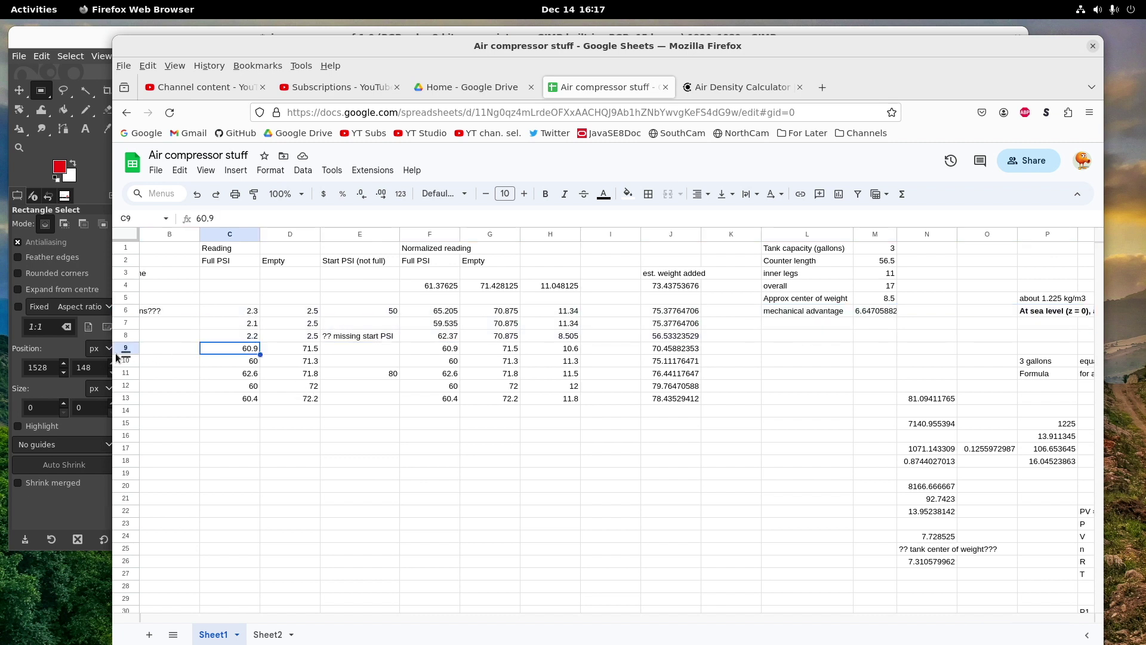
{"action": "left_click", "coordinate": [128, 398], "text": "shift"}
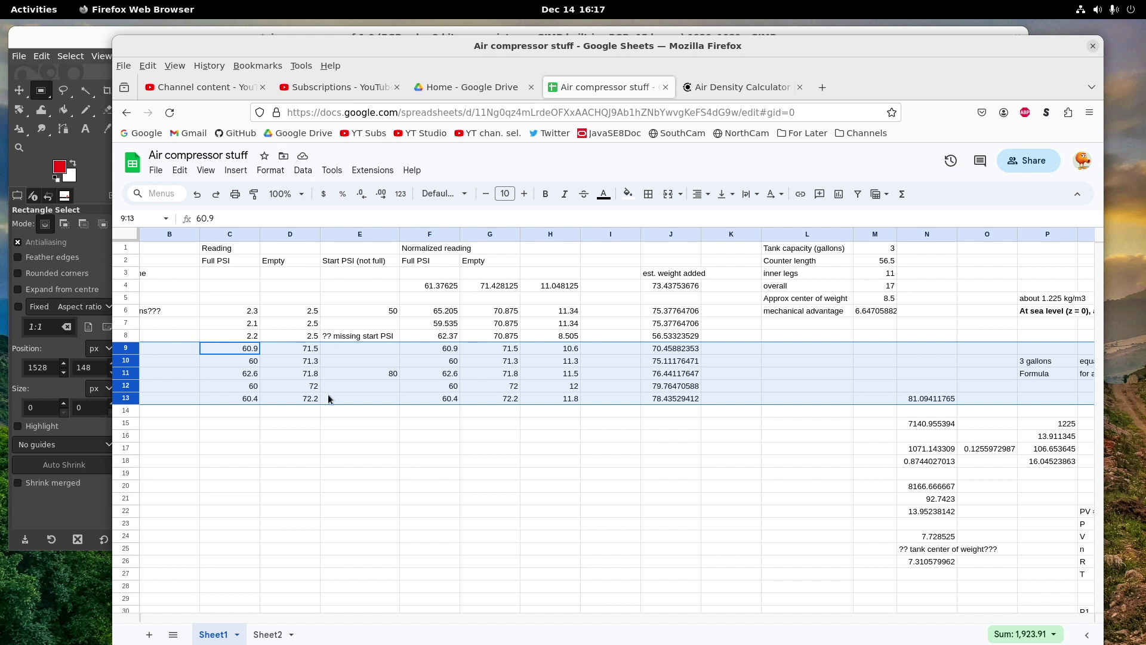
{"action": "left_click", "coordinate": [434, 251]}
{"action": "left_click", "coordinate": [444, 387]}
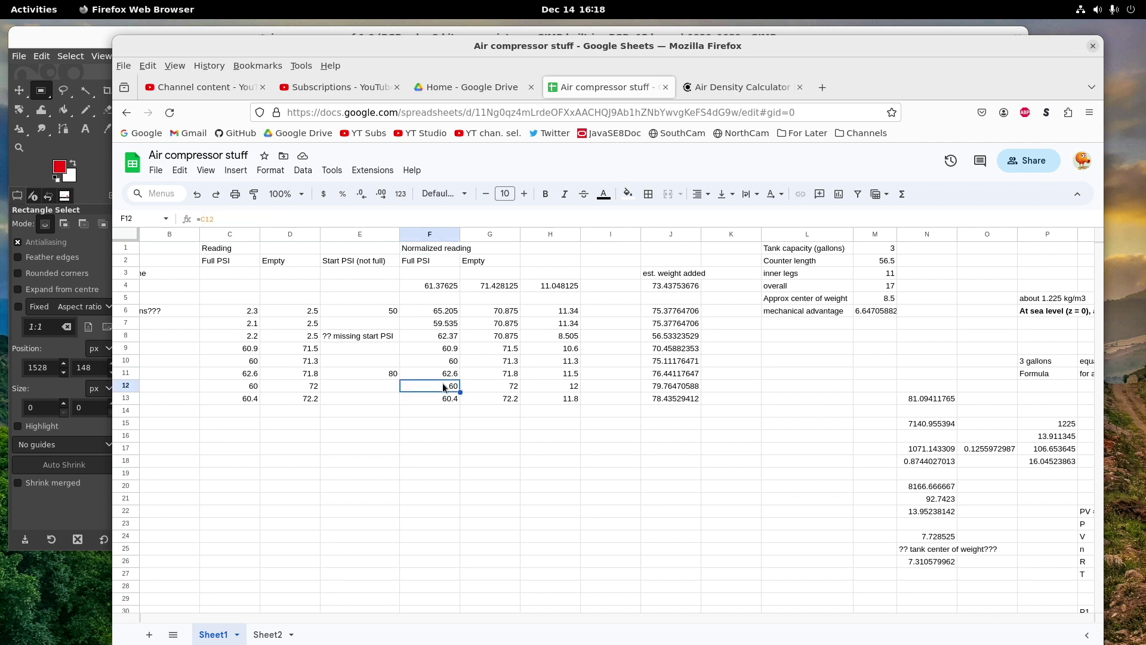
{"action": "left_click", "coordinate": [452, 328]}
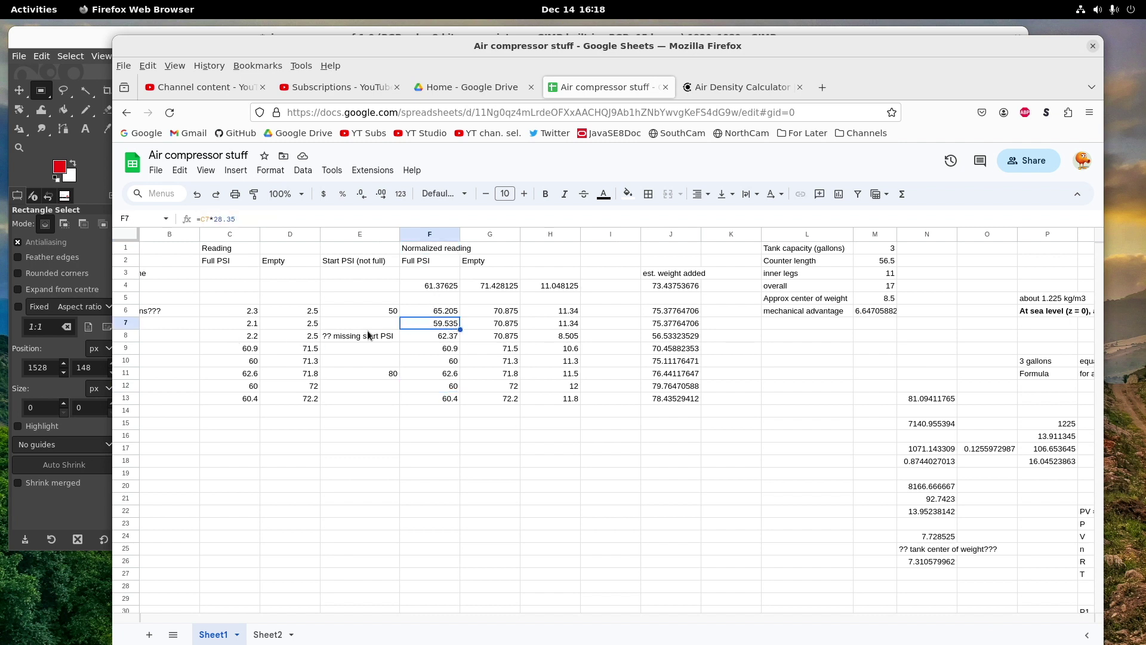
{"action": "left_click", "coordinate": [126, 311]}
{"action": "left_click", "coordinate": [124, 398], "text": "shift"}
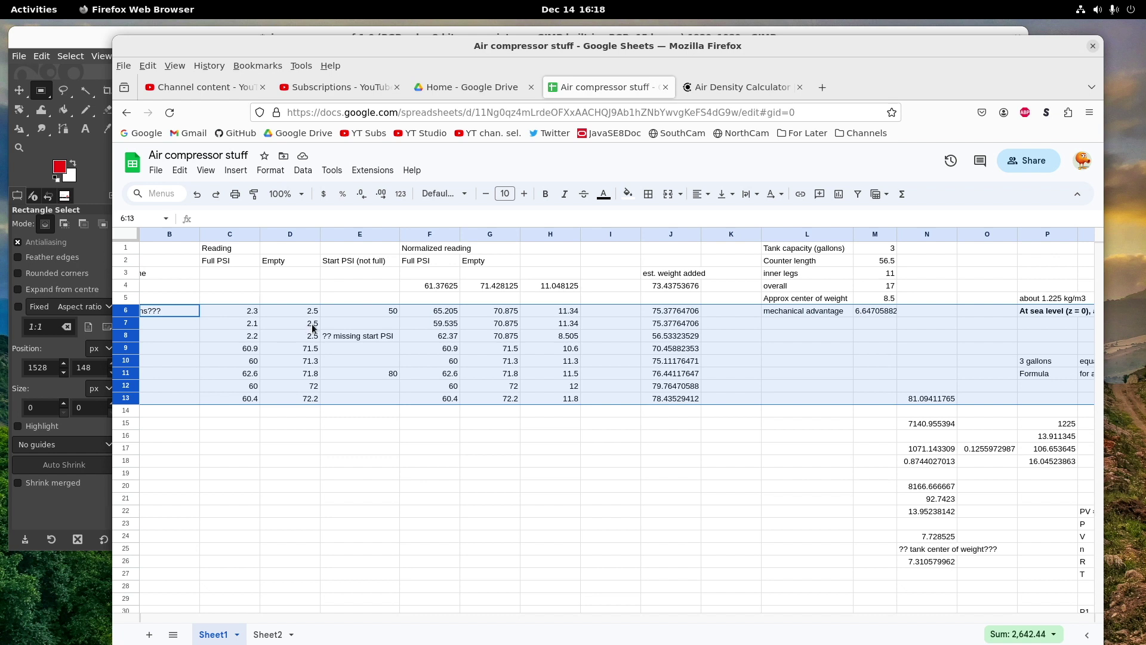
{"action": "left_click", "coordinate": [239, 333]}
{"action": "key", "text": "Up"}
{"action": "key", "text": "Up"}
{"action": "left_click", "coordinate": [280, 309]}
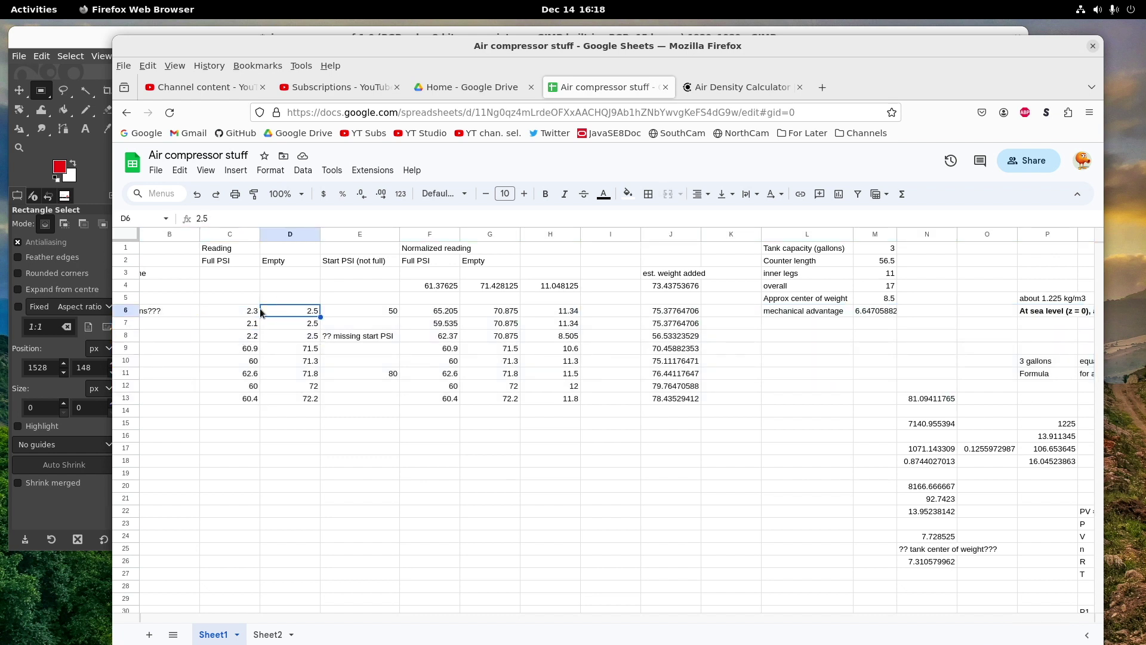
{"action": "left_click", "coordinate": [241, 311]}
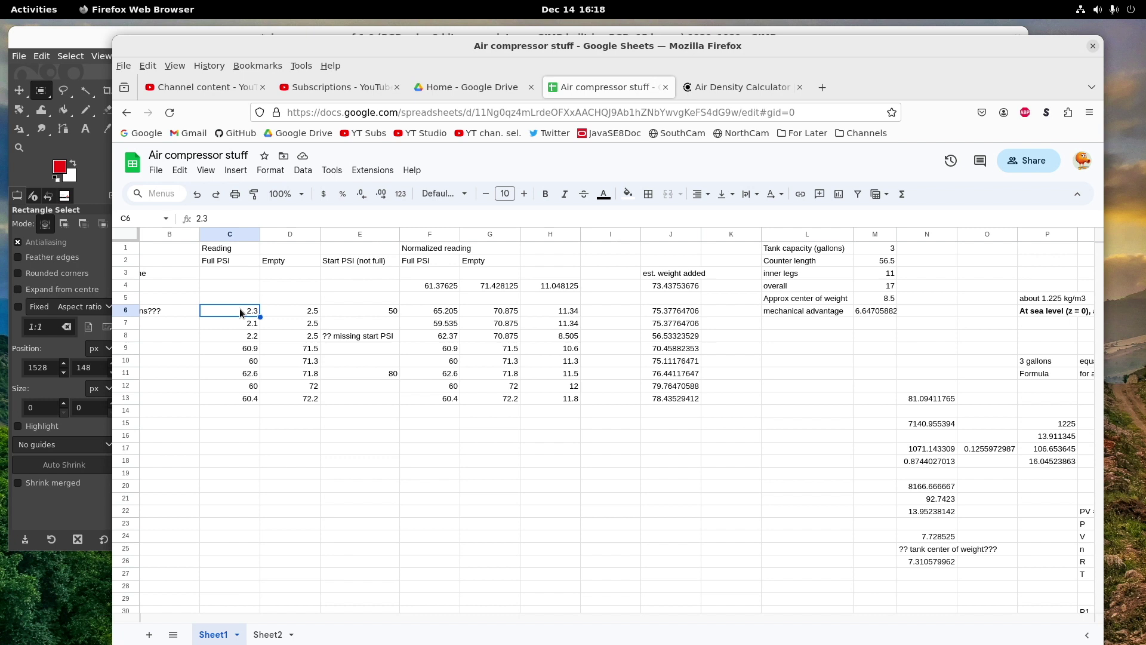
{"action": "left_click", "coordinate": [378, 307]}
{"action": "left_click", "coordinate": [361, 370]}
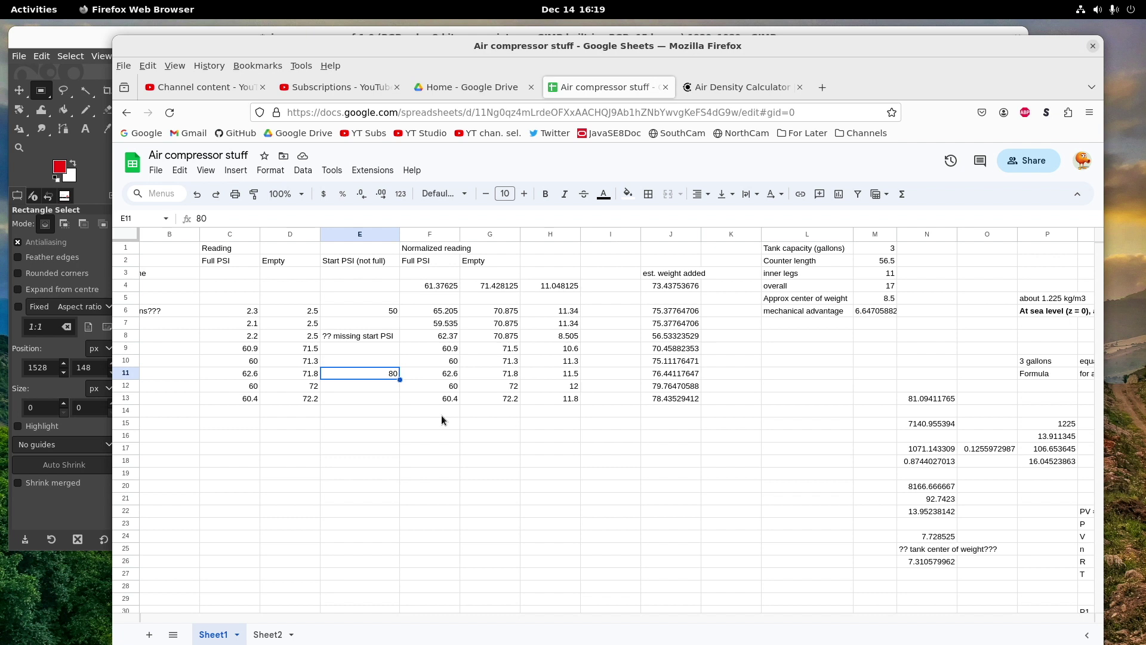
{"action": "key", "text": "ctrl+shift+Page_Down"}
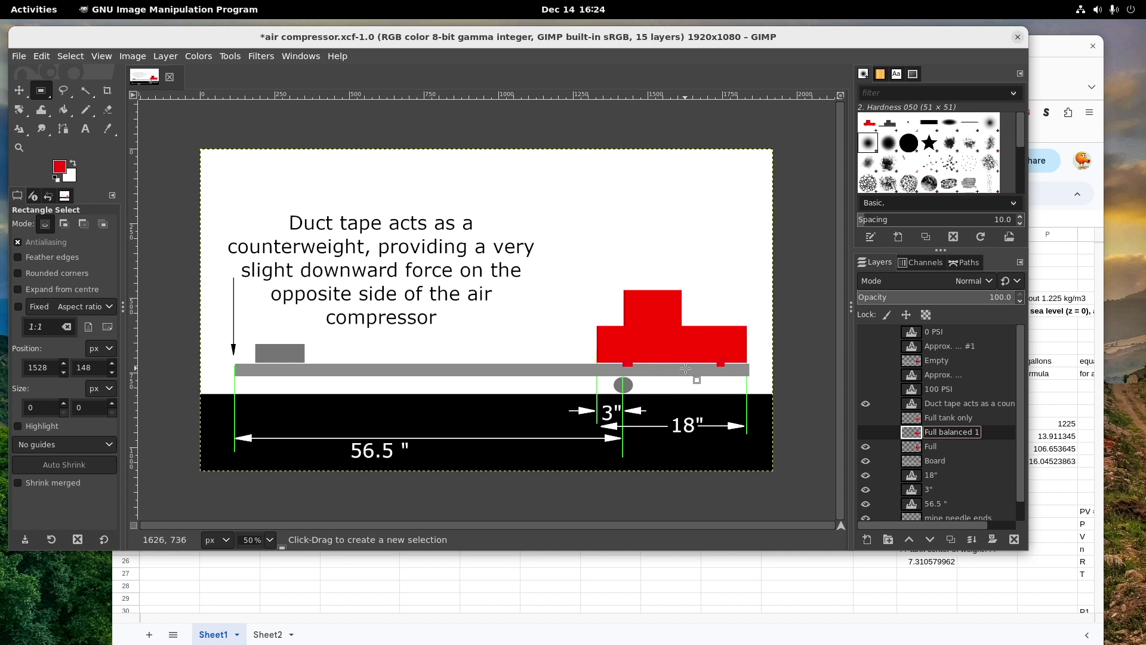
Return to the Air compressor stuff spreadsheet on Sheet1, in front of the GIMP diagram.
{"action": "key", "text": "alt+Tab"}
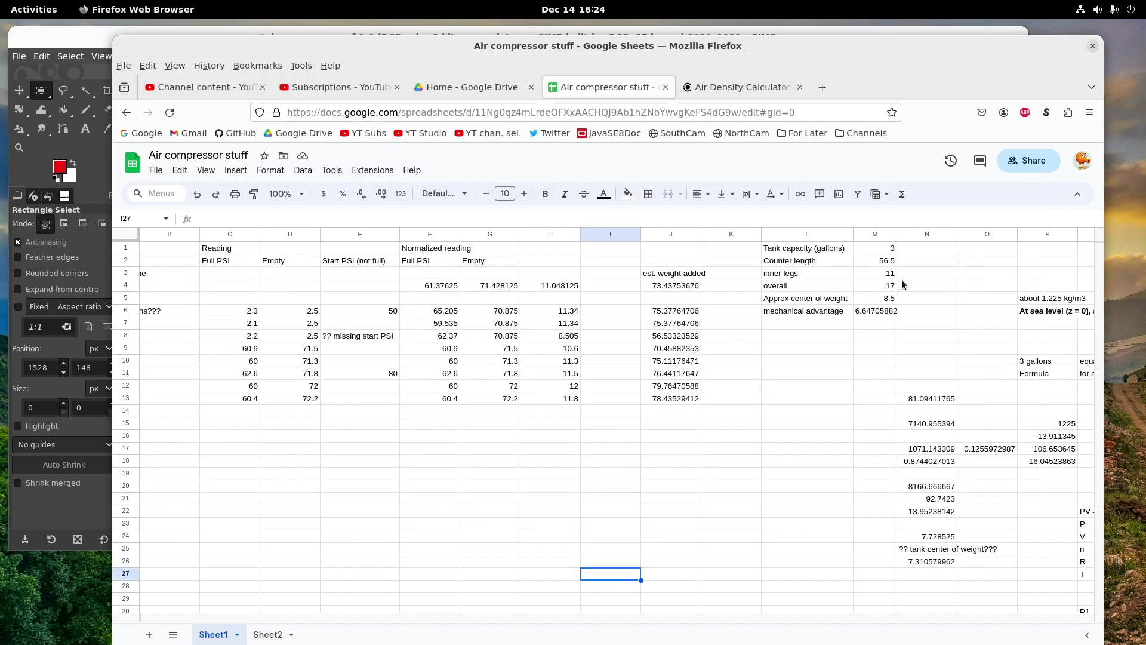
{"action": "left_click", "coordinate": [873, 299]}
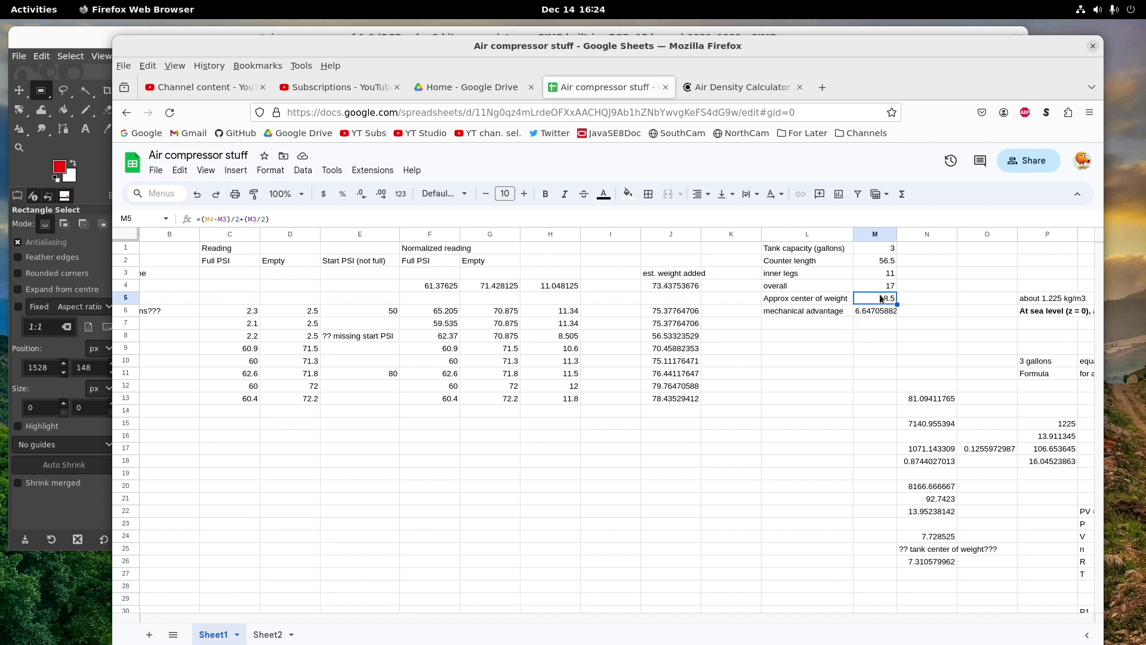
{"action": "left_click", "coordinate": [870, 309]}
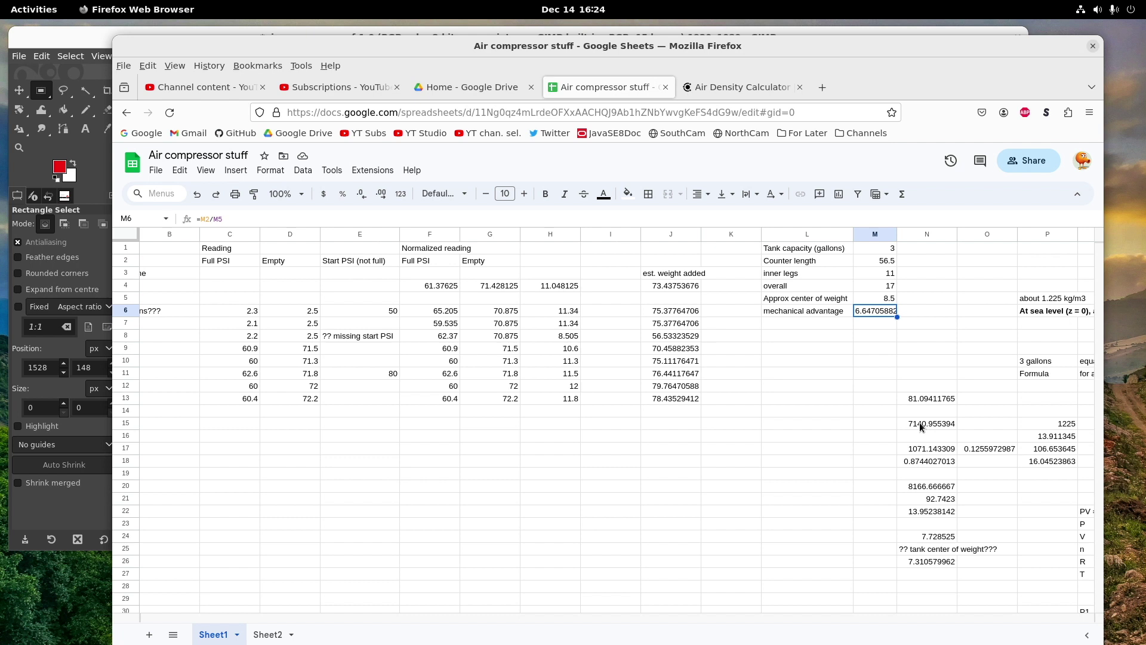
{"action": "left_click", "coordinate": [925, 398]}
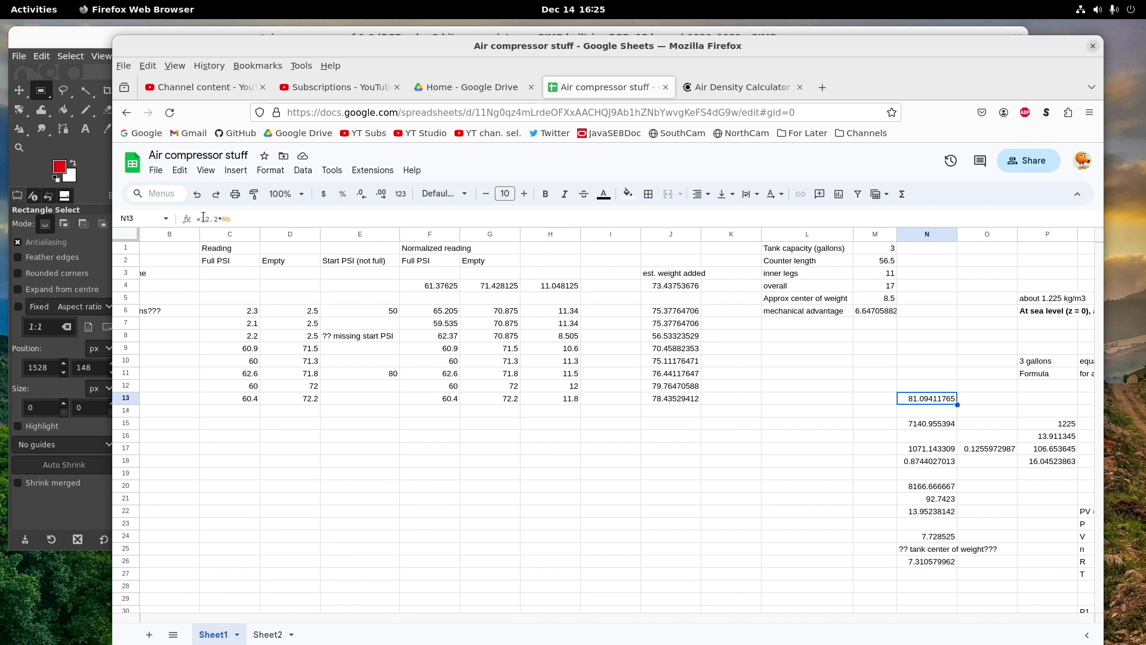
Inspect N13's formula (81.09411765) unchanged, then view CalcTool's 1.2328 kg/m³ result.
{"action": "key", "text": "F2"}
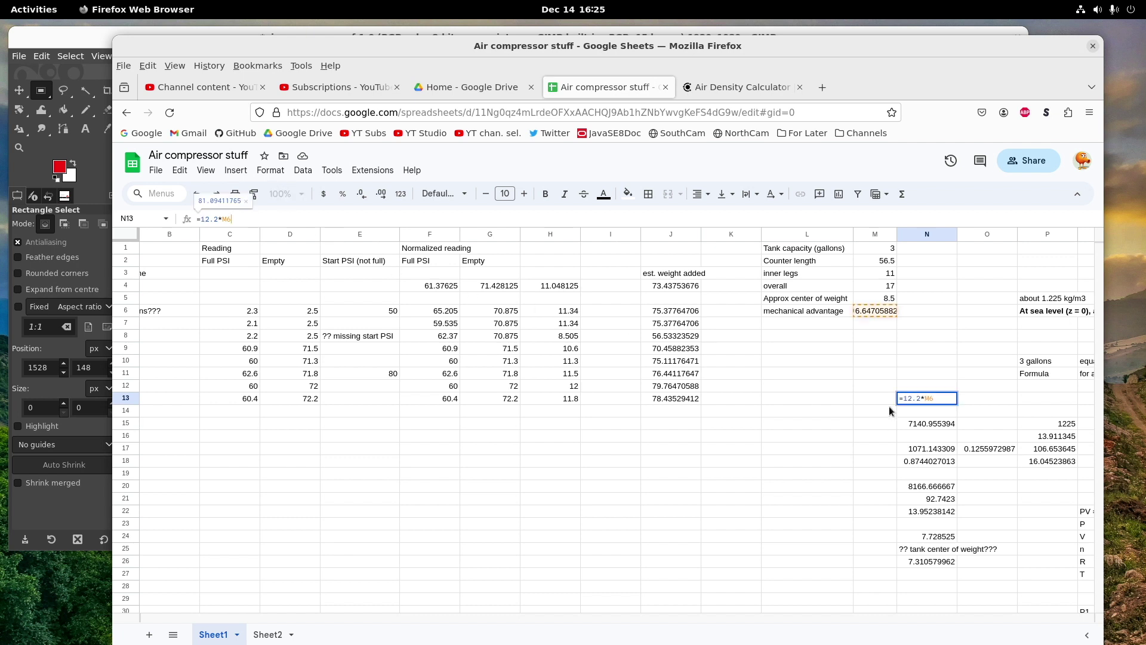
{"action": "key", "text": "Escape"}
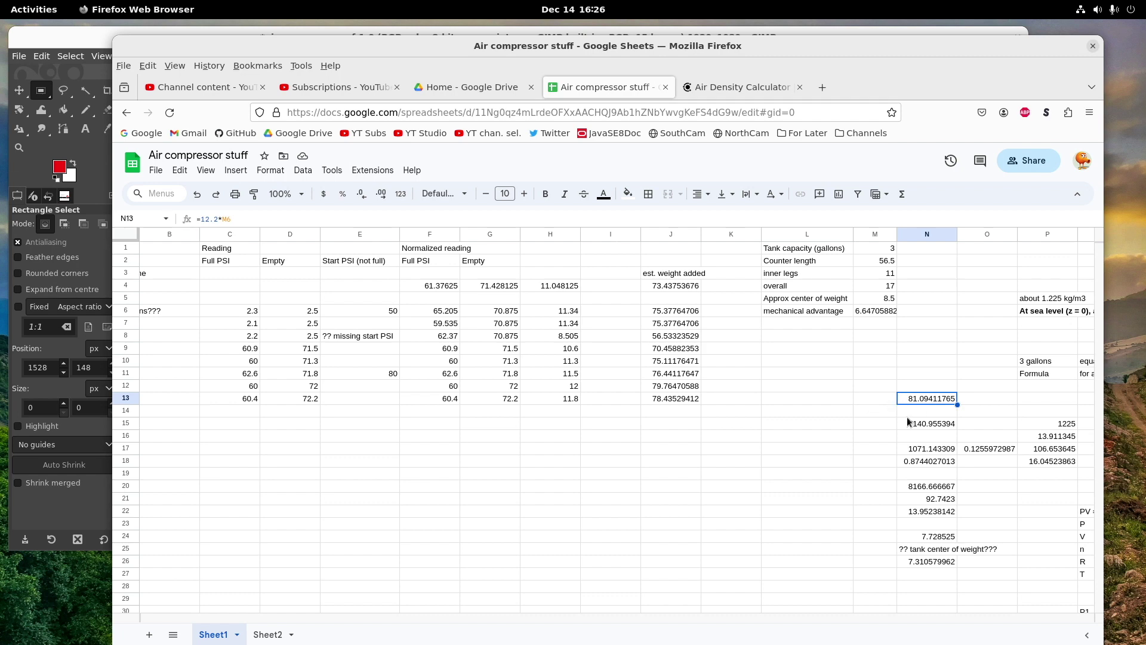
{"action": "key", "text": "ctrl+Tab"}
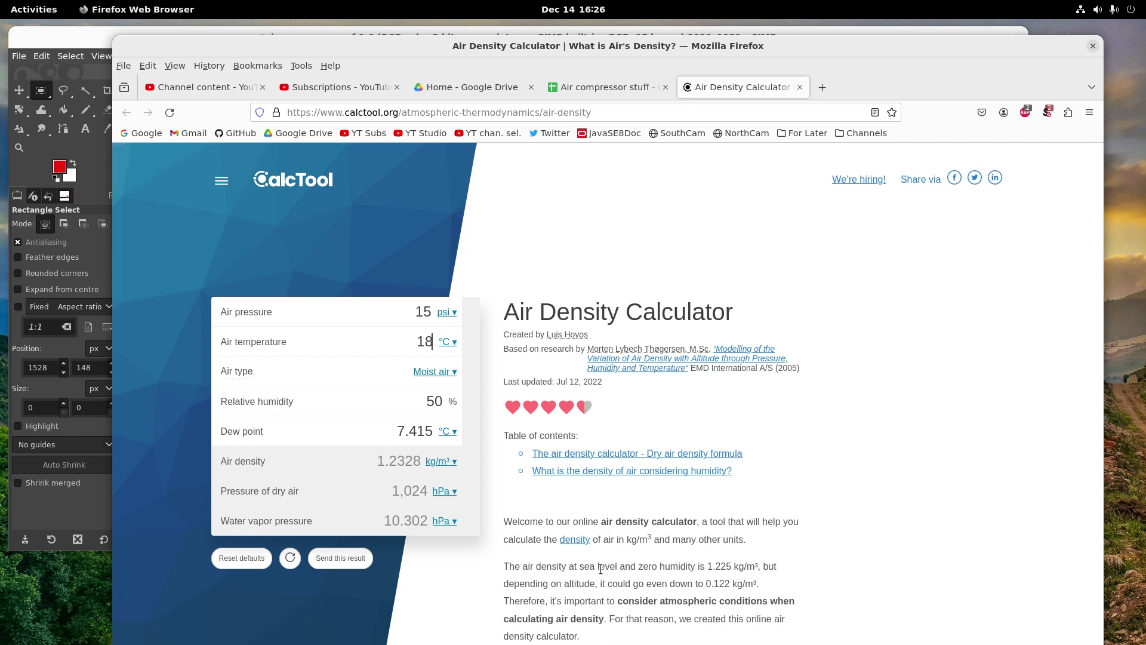
Check R10's note that 3 gallons equals 0.0113562 m^3 on Sheet1.
{"action": "left_click", "coordinate": [650, 88]}
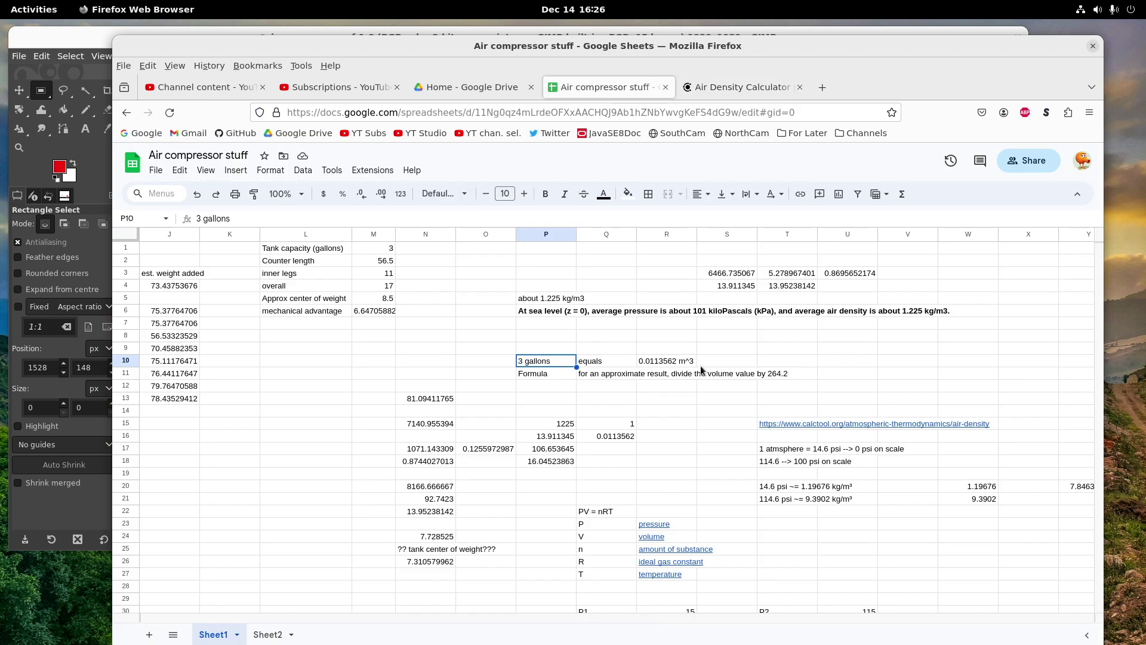
{"action": "left_click", "coordinate": [649, 360]}
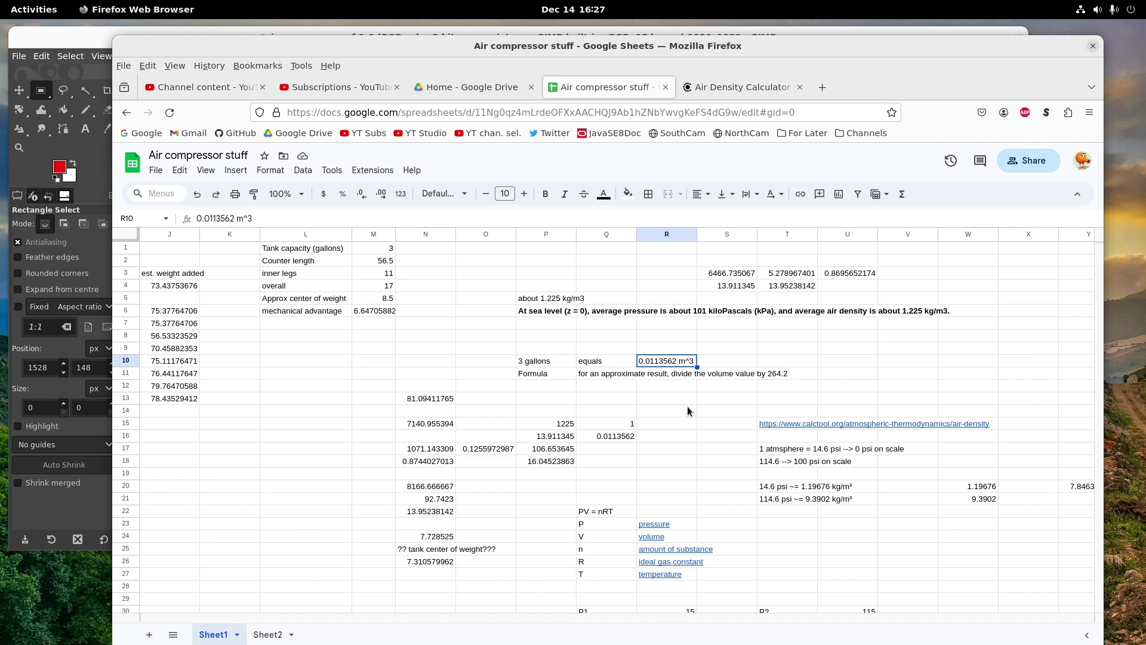
{"action": "left_click", "coordinate": [425, 423]}
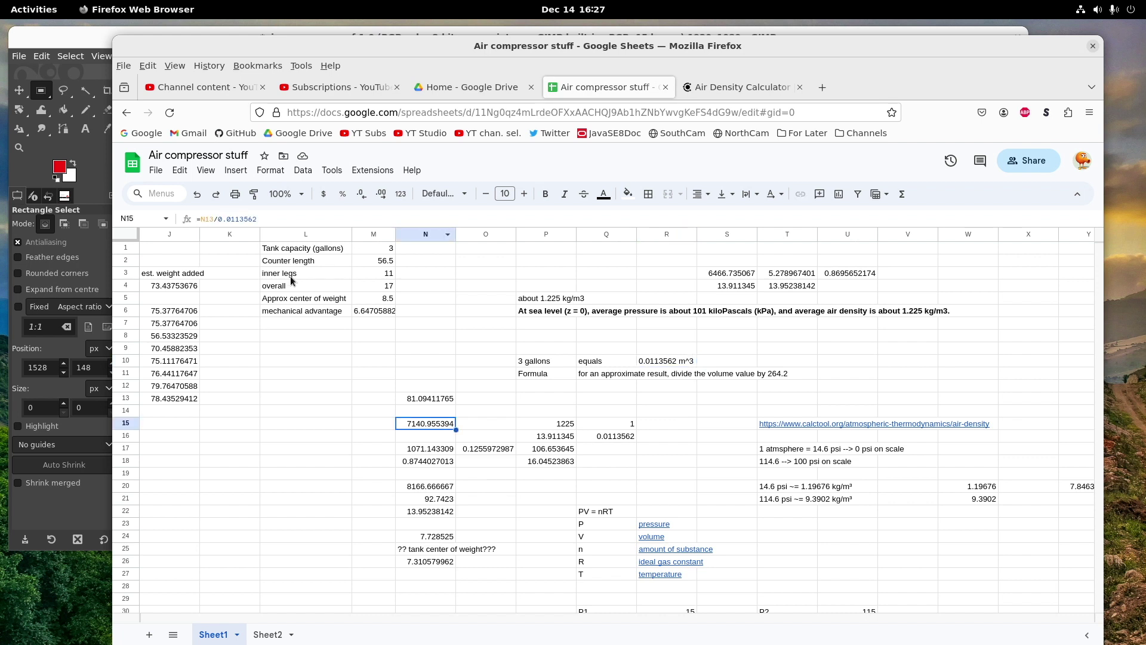
{"action": "left_click", "coordinate": [262, 218]}
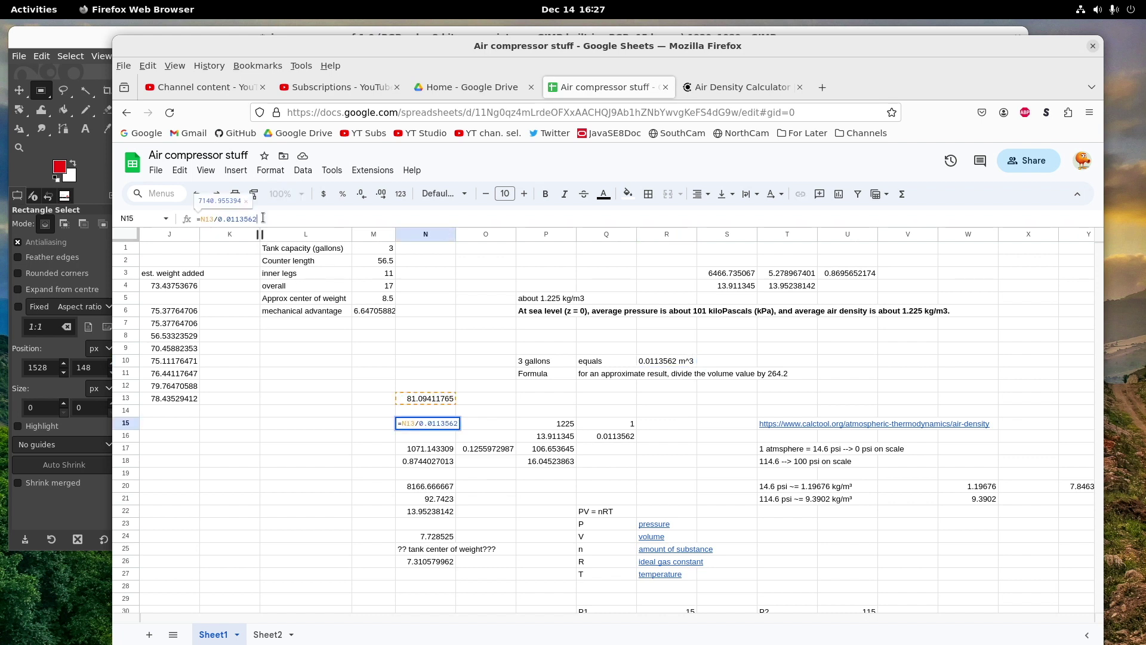
{"action": "left_click", "coordinate": [416, 427]}
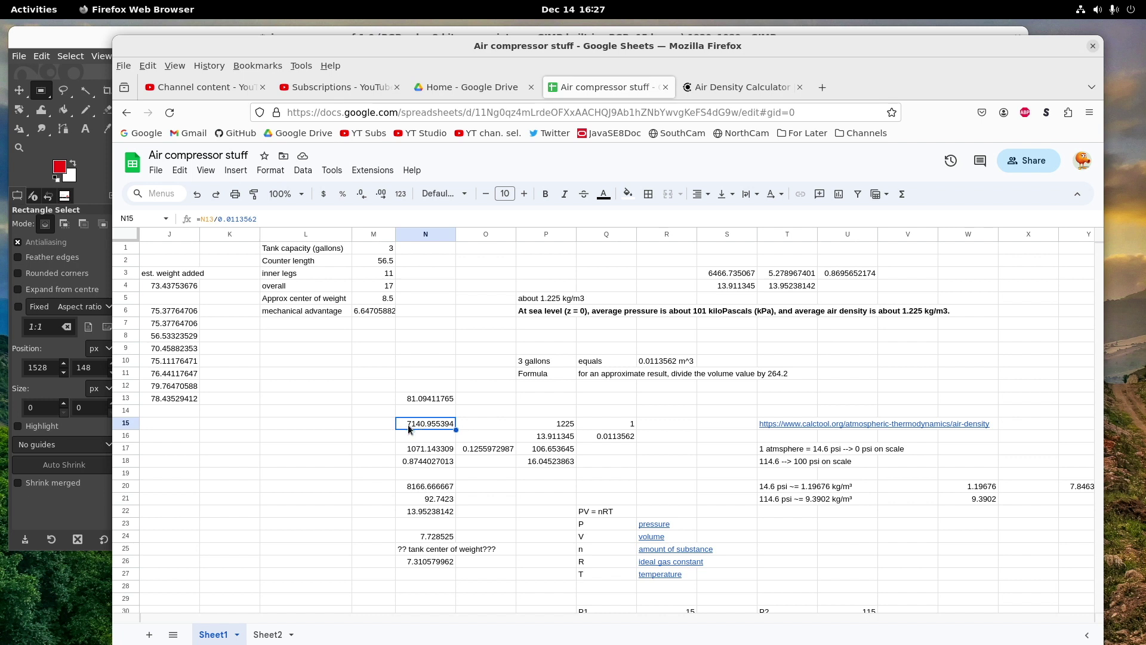
{"action": "key", "text": "Down"}
{"action": "key", "text": "Down"}
{"action": "left_click", "coordinate": [288, 219]}
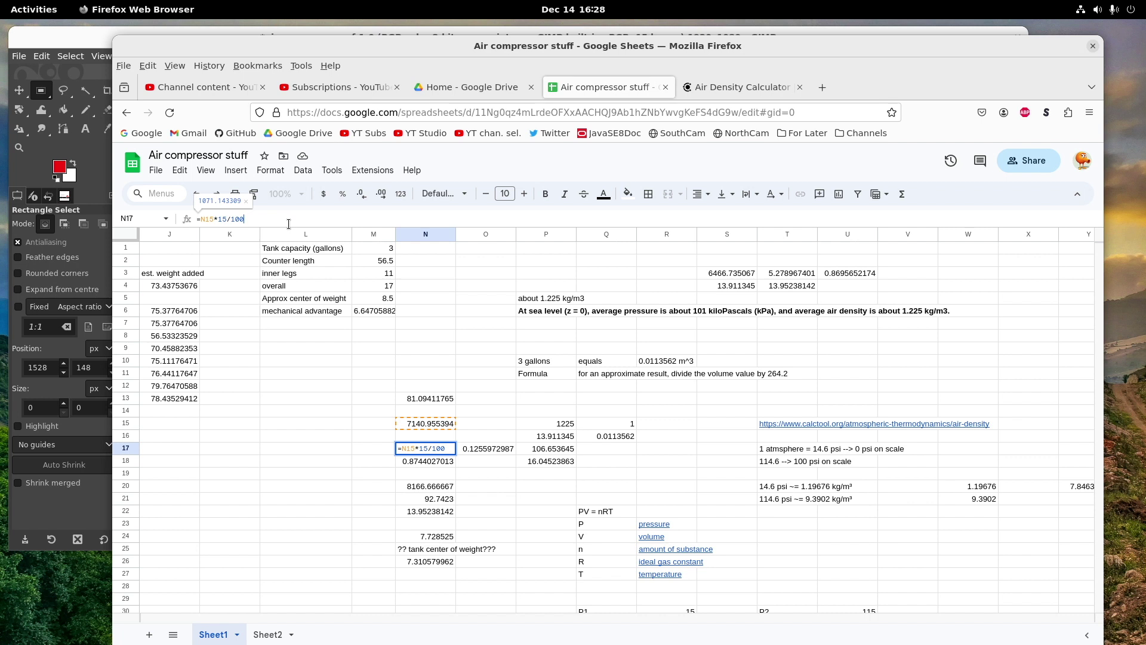
{"action": "left_click", "coordinate": [363, 433]}
{"action": "left_click", "coordinate": [425, 447]}
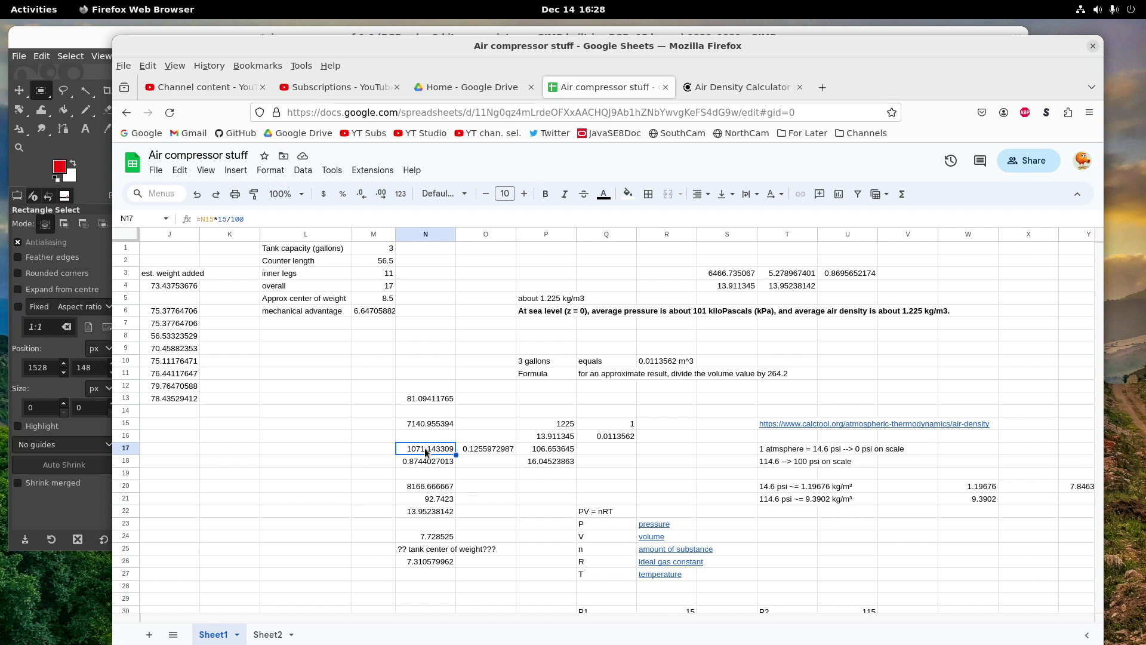
{"action": "left_click", "coordinate": [424, 486]}
{"action": "left_click", "coordinate": [422, 500]}
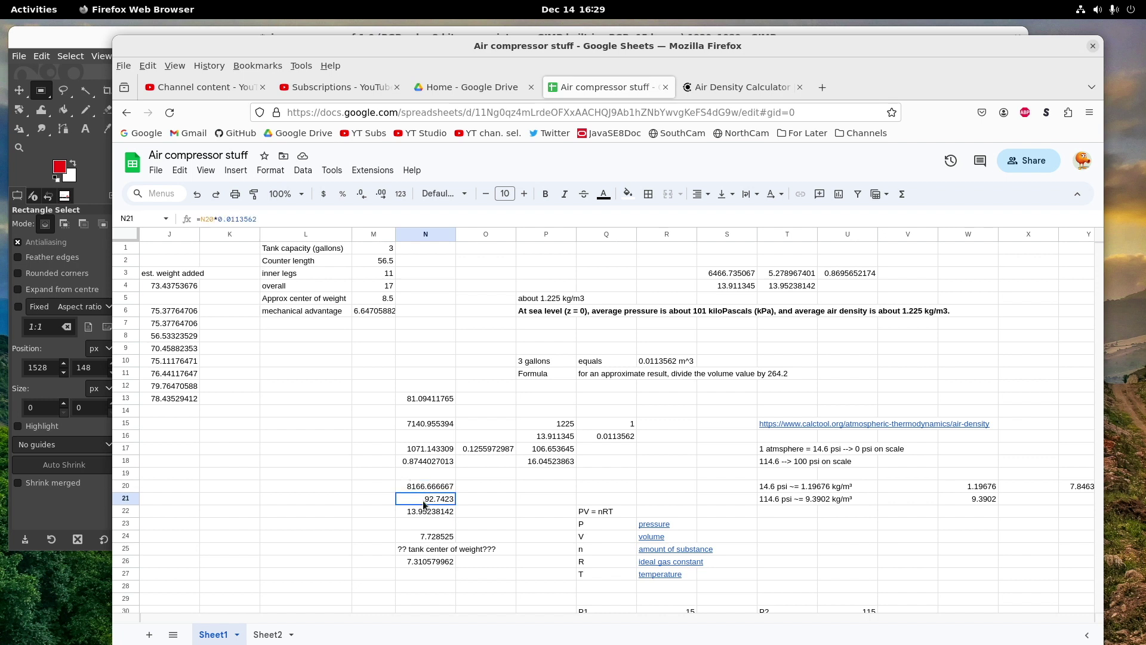
{"action": "left_click", "coordinate": [424, 511]}
{"action": "left_click", "coordinate": [444, 536]}
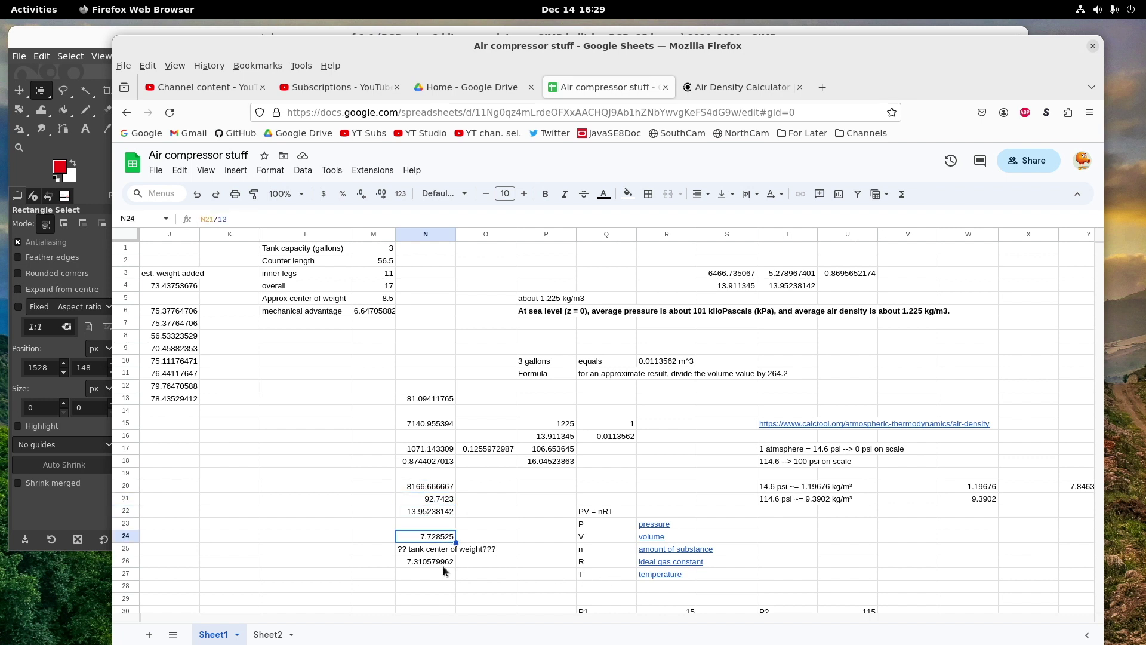
{"action": "left_click", "coordinate": [428, 563]}
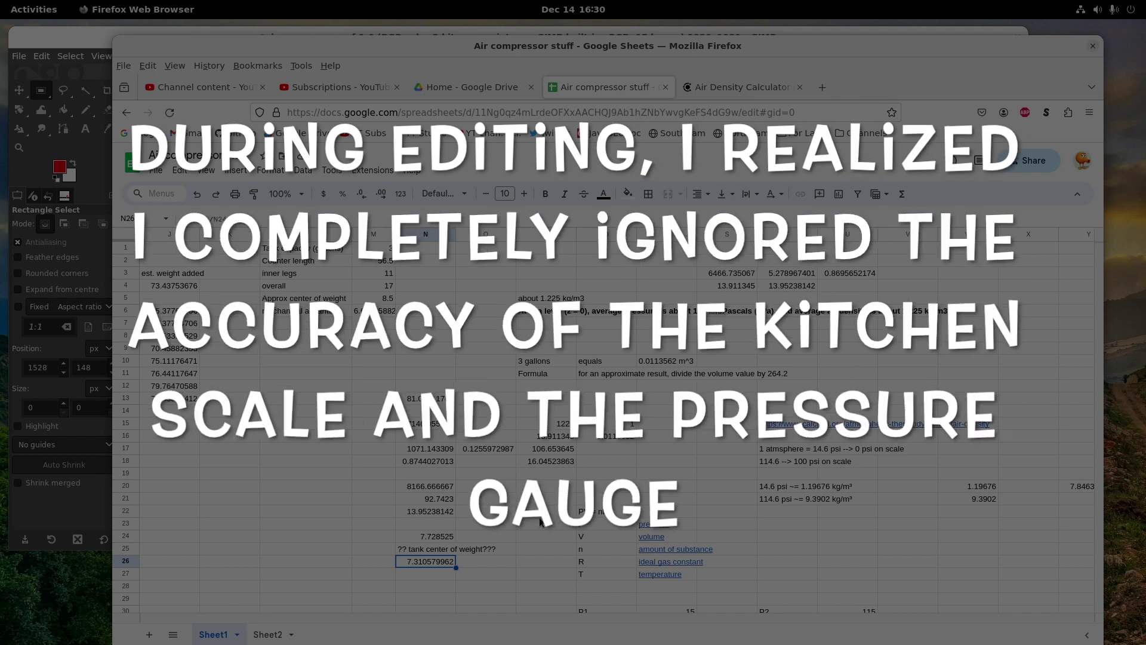
Select cells N23 and N24 to review their values.
{"action": "left_click", "coordinate": [426, 525]}
{"action": "left_click", "coordinate": [434, 537]}
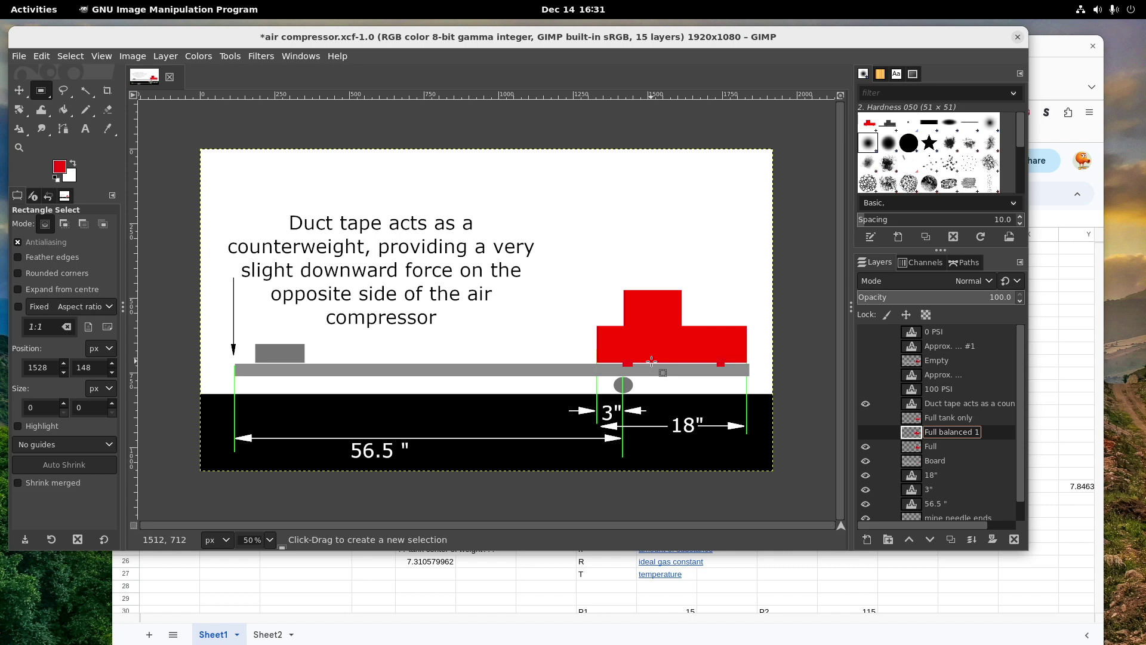
View Sheet2's PSI vs weight chart, then the CalcTool Air Density Calculator page.
{"action": "left_click", "coordinate": [561, 638]}
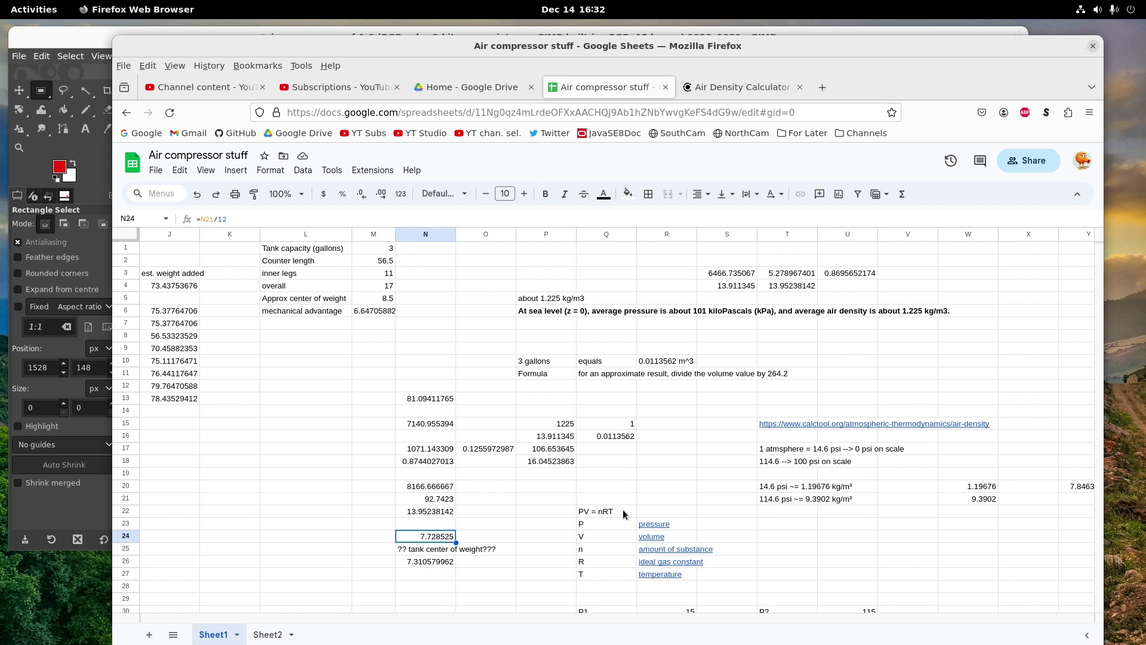
{"action": "left_click", "coordinate": [270, 635]}
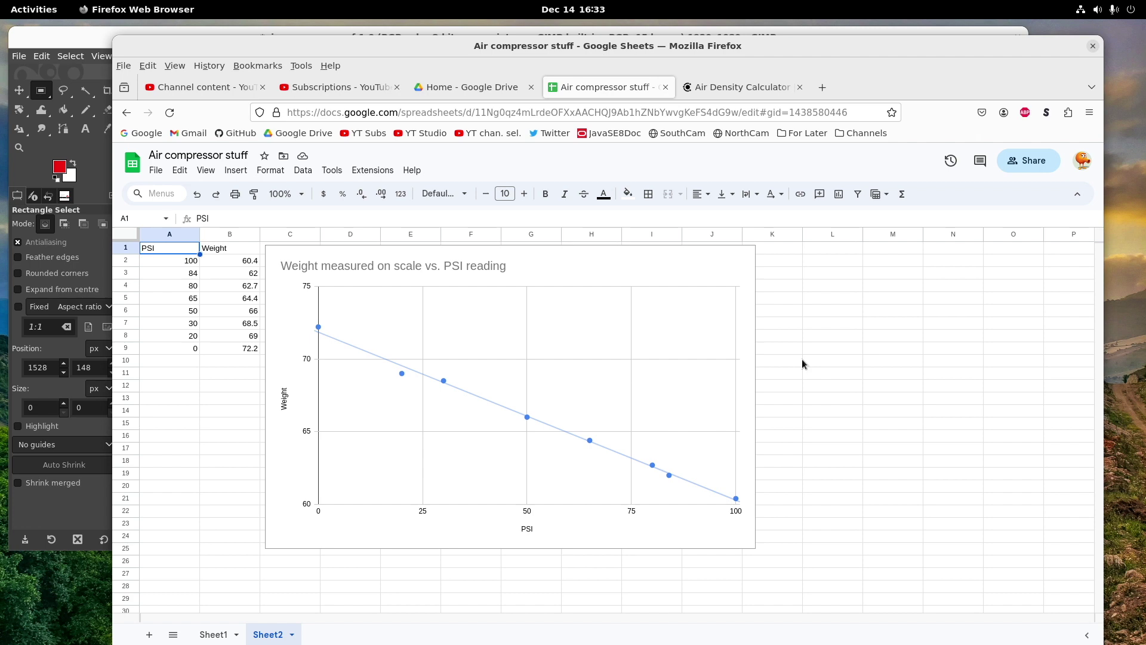
{"action": "key", "text": "ctrl+Tab"}
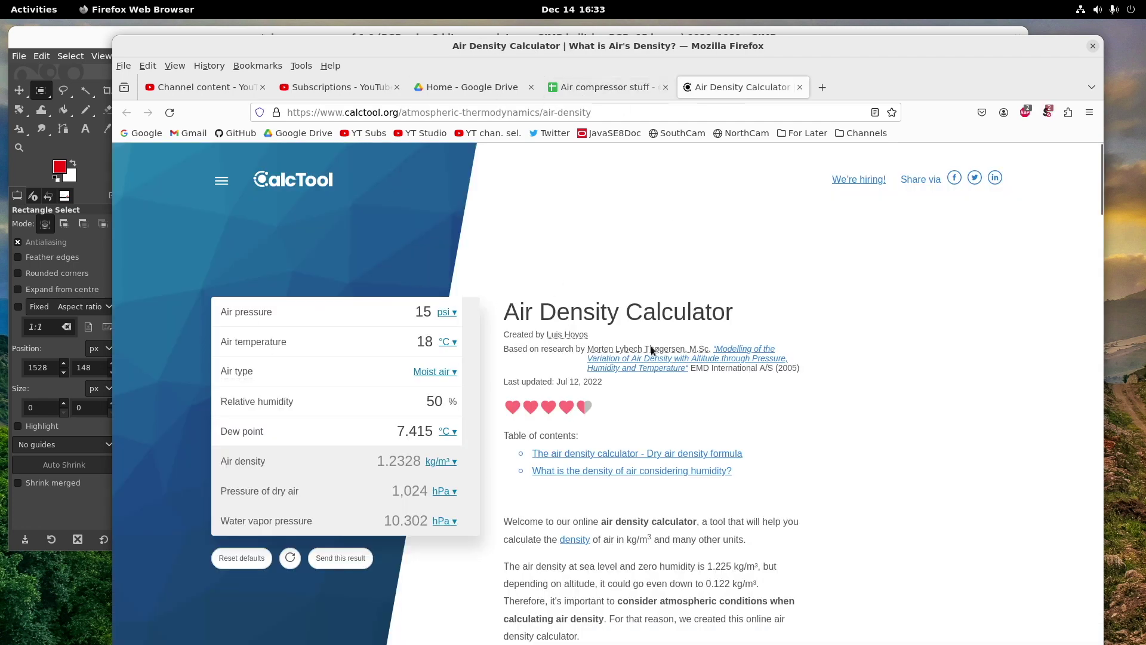
{"action": "left_click_drag", "start_coordinate": [696, 567], "coordinate": [786, 568]}
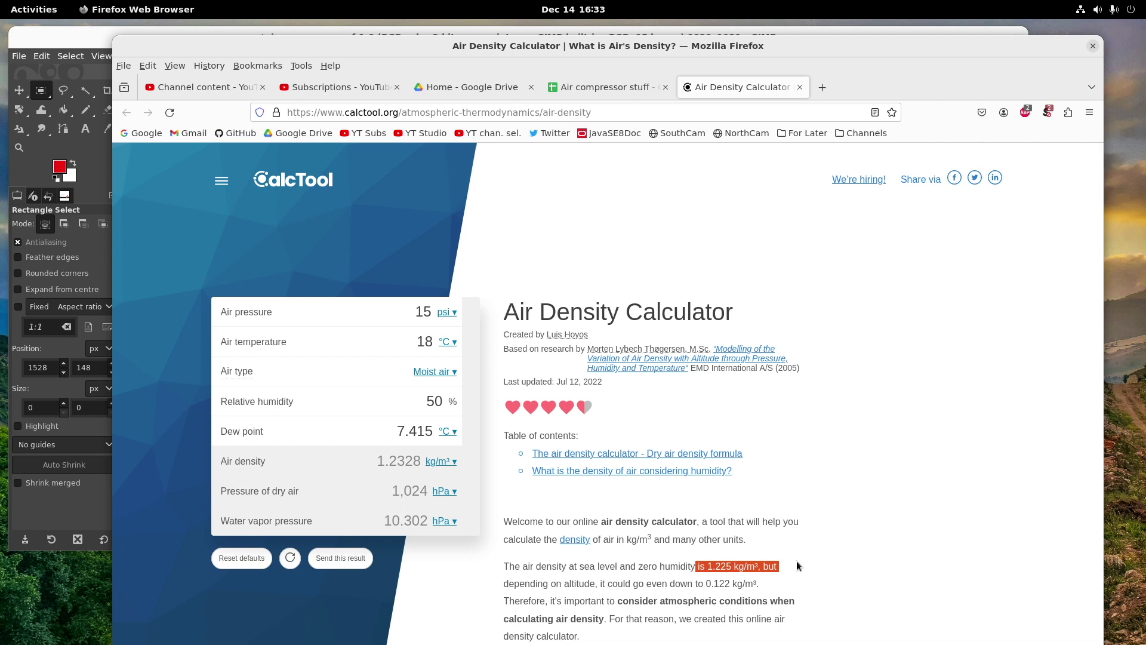
{"action": "left_click_drag", "start_coordinate": [692, 566], "coordinate": [790, 573]}
{"action": "left_click", "coordinate": [682, 560]}
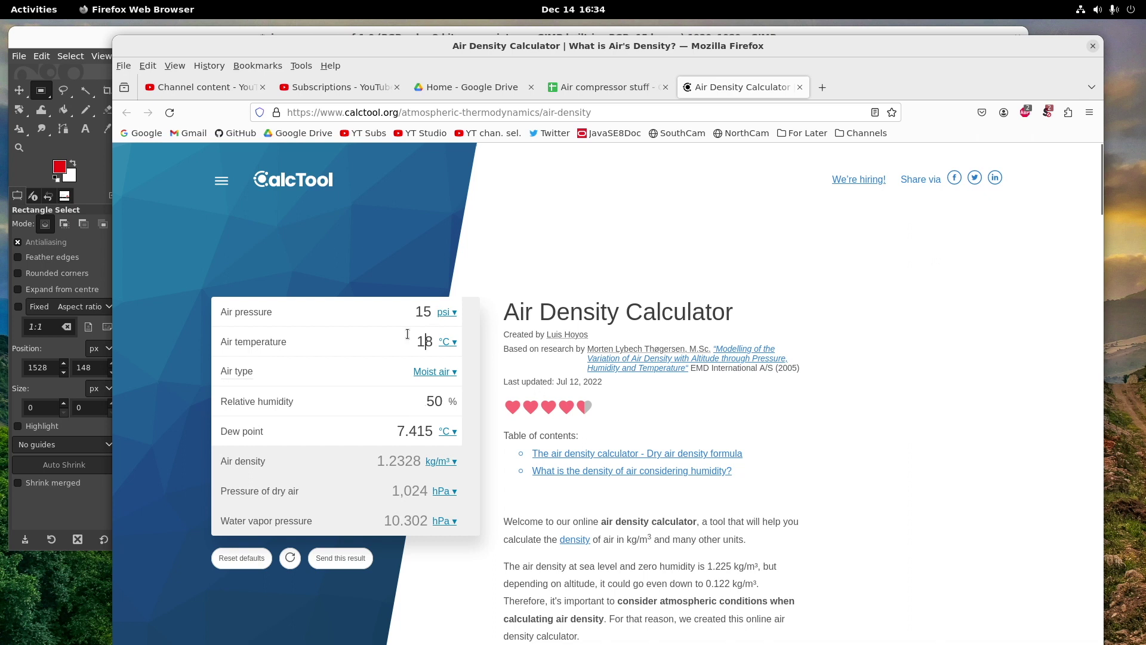
{"action": "left_click", "coordinate": [424, 345]}
Try 16 °C air temperature with relative humidity of 40%, 60%, then 20%.
{"action": "key", "text": "Right"}
{"action": "key", "text": "BackSpace"}
{"action": "type", "text": "6"}
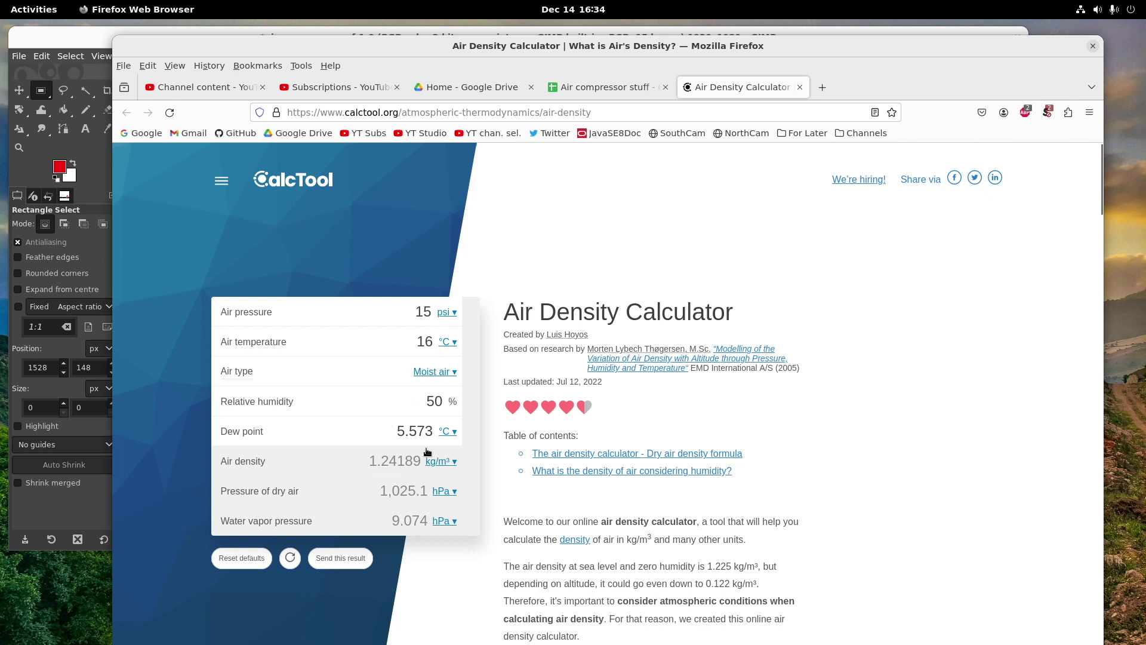
{"action": "left_click", "coordinate": [435, 402]}
{"action": "key", "text": "BackSpace"}
{"action": "type", "text": "4"}
{"action": "key", "text": "shift+Left"}
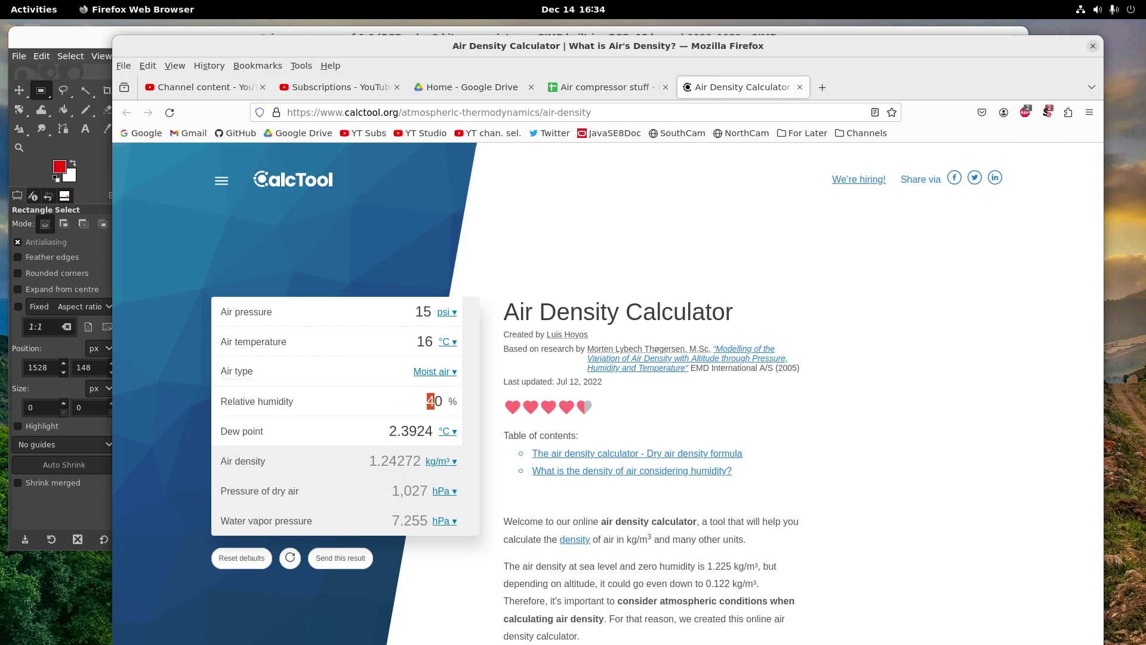
{"action": "type", "text": "6"}
{"action": "key", "text": "shift+Left"}
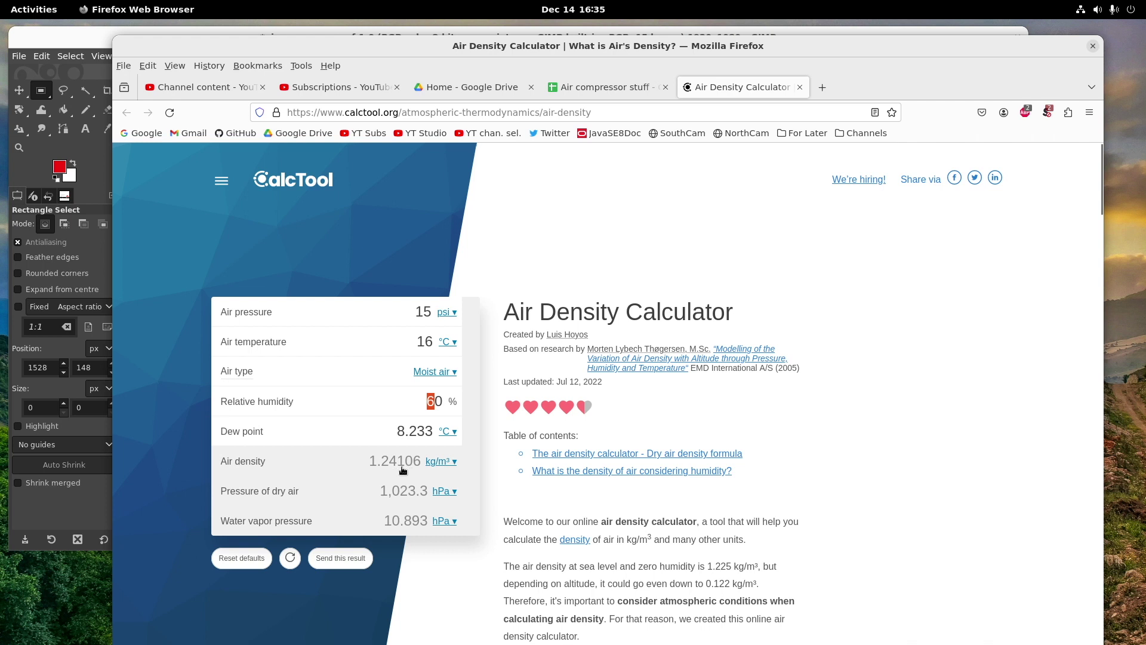
{"action": "type", "text": "2"}
Lower the air temperature to 12 °C, giving a density of 1.2622 kg/m³.
{"action": "key", "text": "shift+Tab"}
{"action": "key", "text": "shift+Tab"}
{"action": "key", "text": "shift+Tab"}
{"action": "type", "text": "12"}
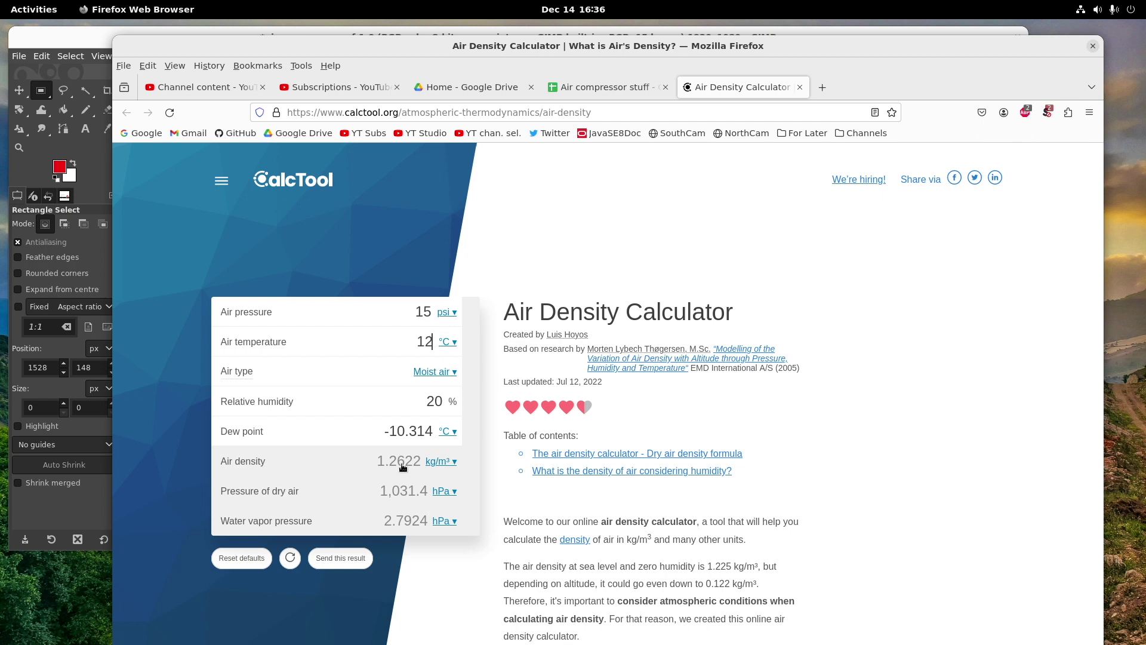
{"action": "left_click", "coordinate": [591, 87]}
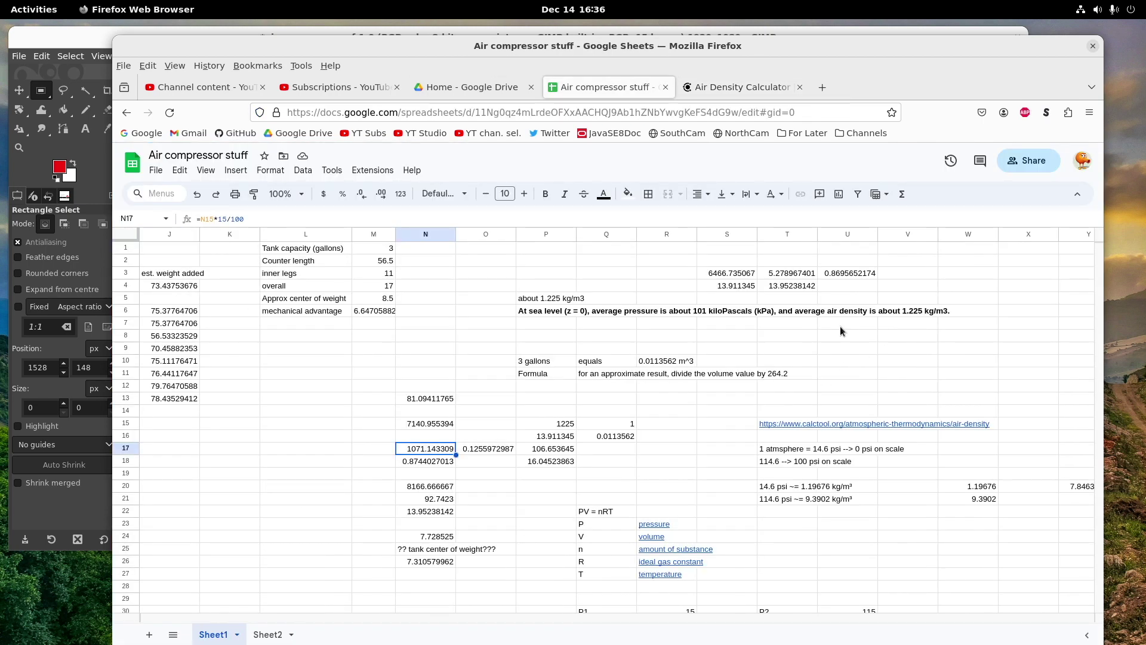
Check O17's formula =(1225-N17)/1225 giving 0.1255972987, then select M17.
{"action": "key", "text": "Right"}
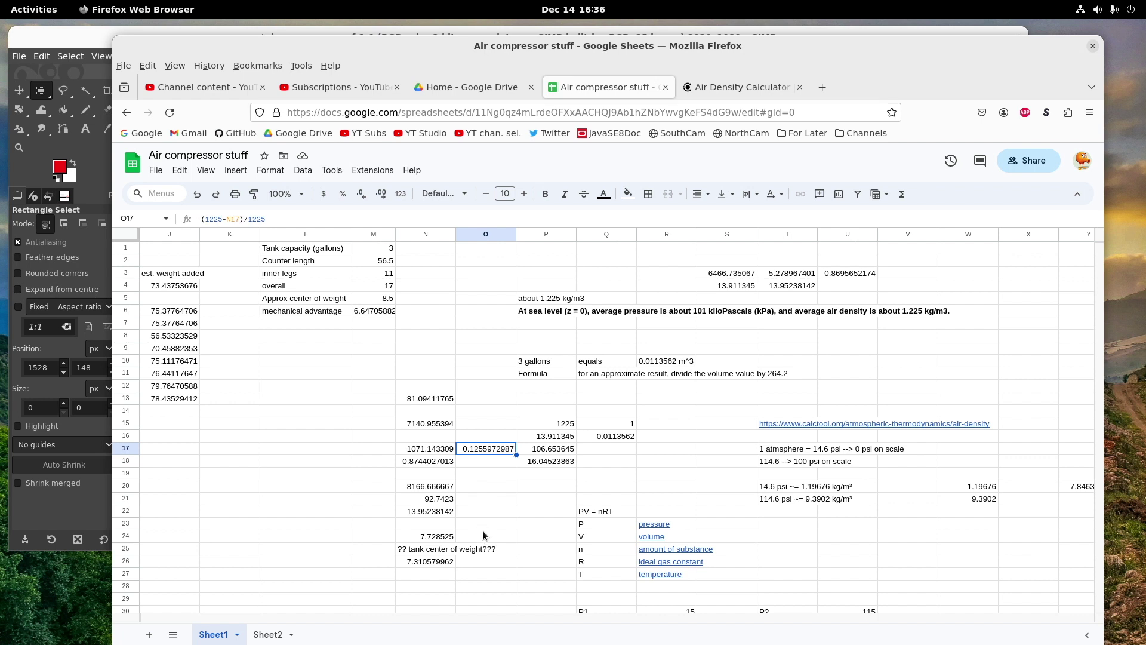
{"action": "left_click", "coordinate": [382, 450]}
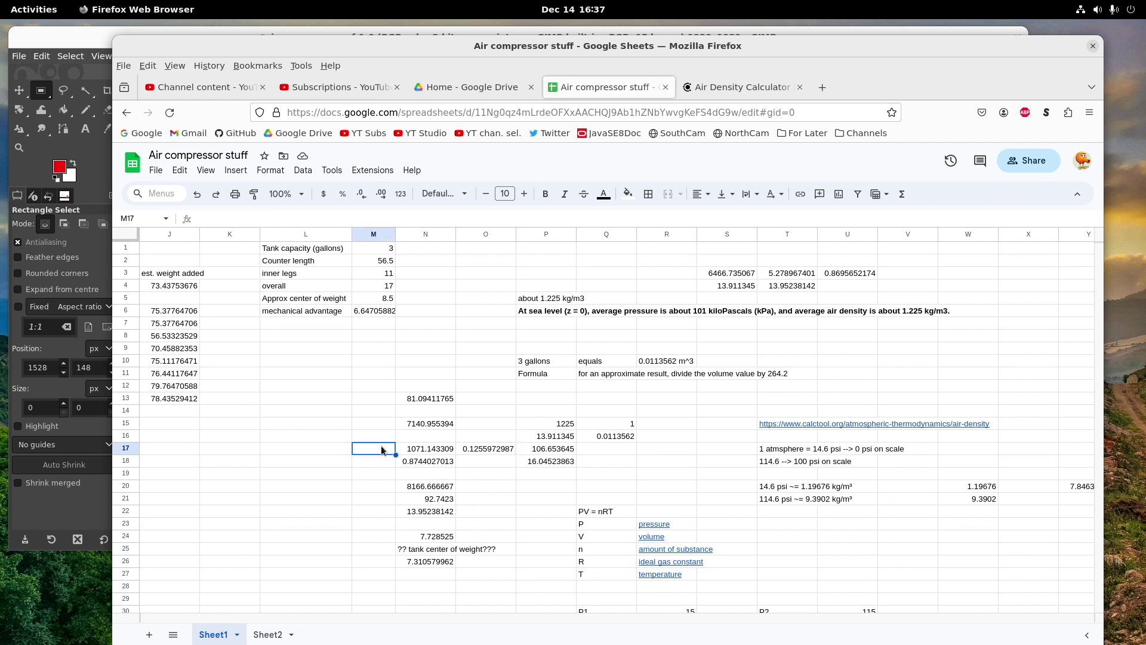